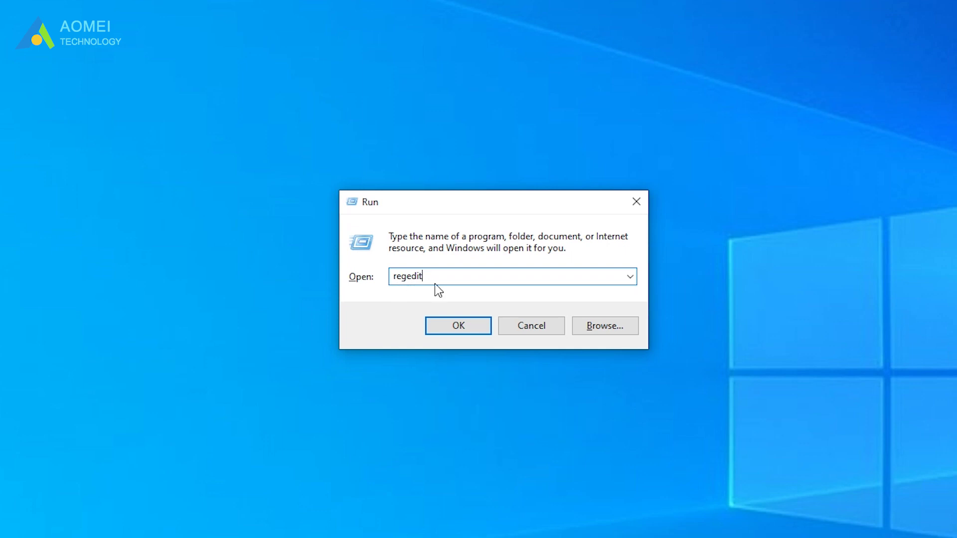
- Launch Registry Editor from Run and approve the UAC prompt
click(442, 332)
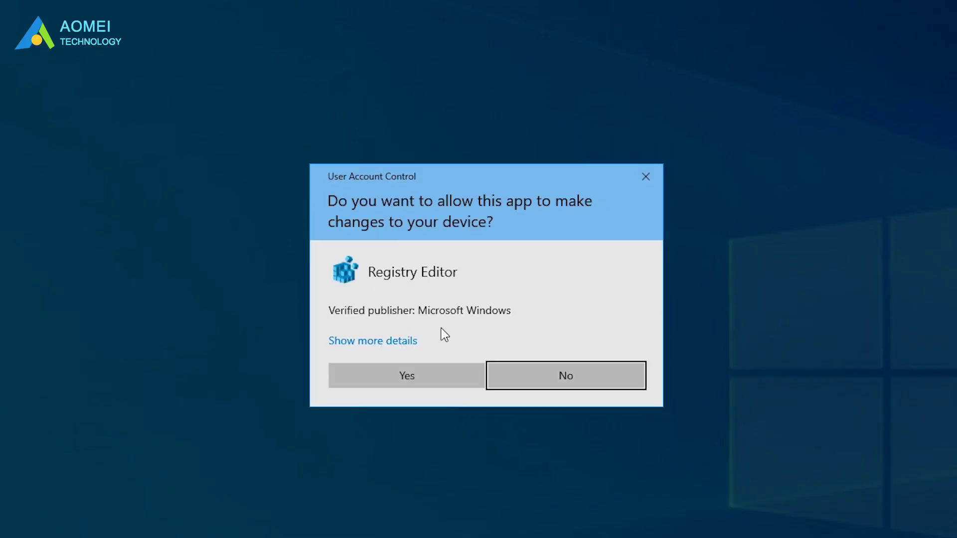
click(430, 380)
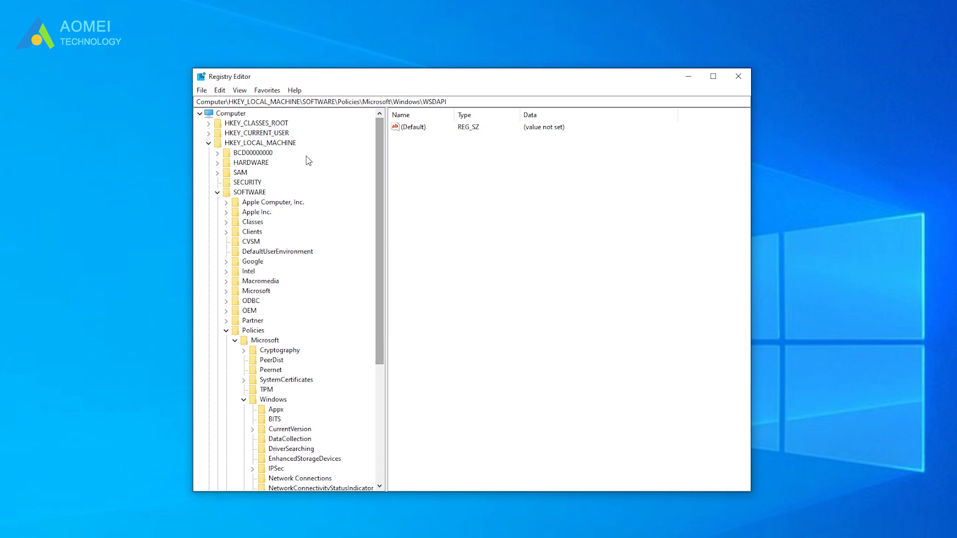
- Navigate to HKEY_LOCAL_MACHINE\SOFTWARE\Policies\Microsoft\Windows
click(291, 146)
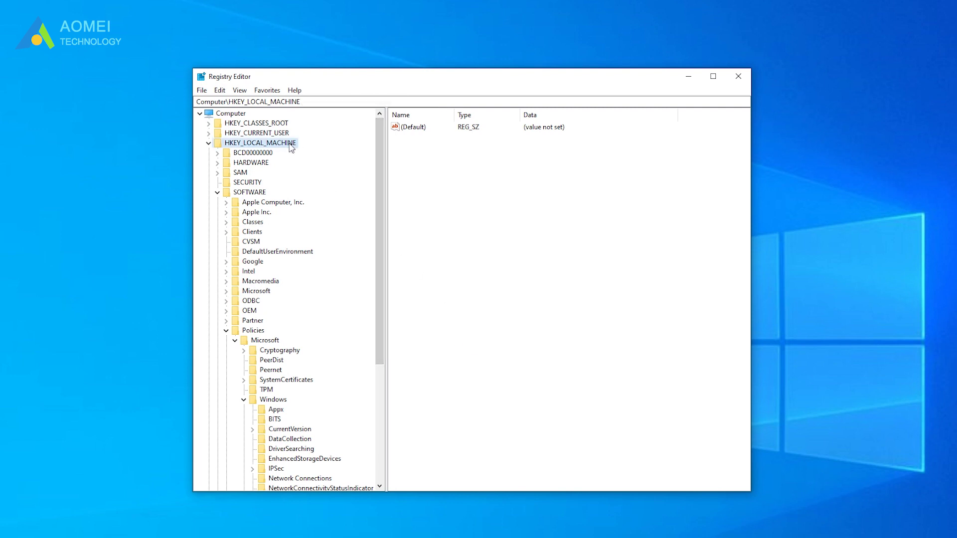
click(262, 194)
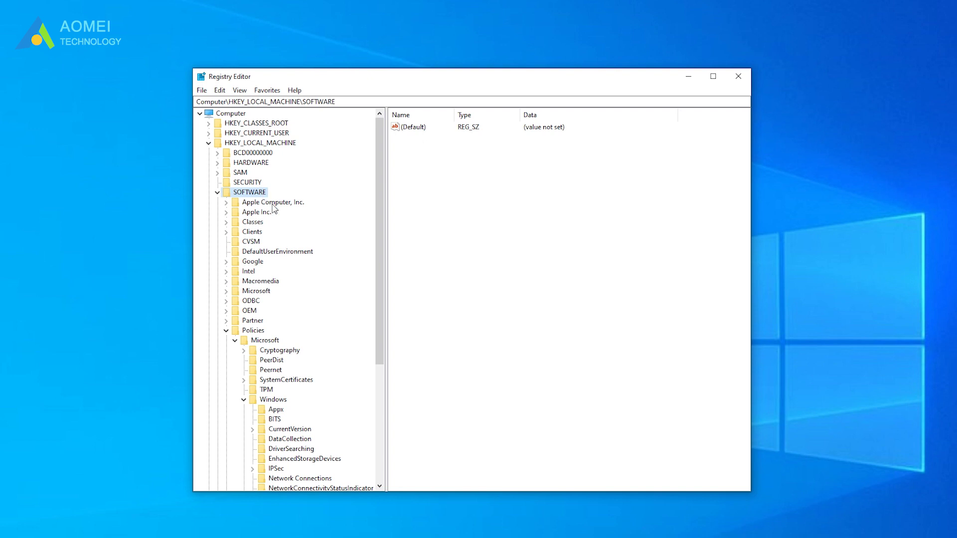
click(259, 334)
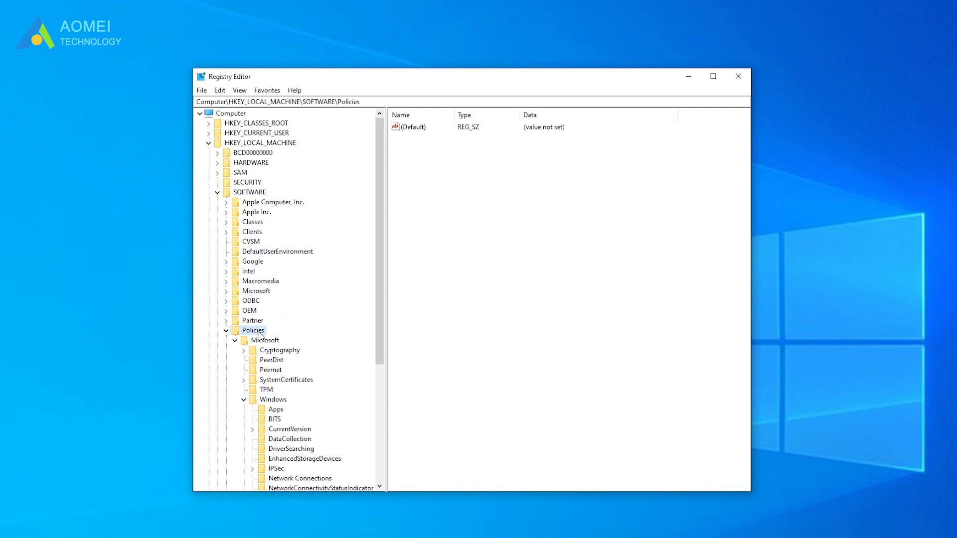
click(272, 342)
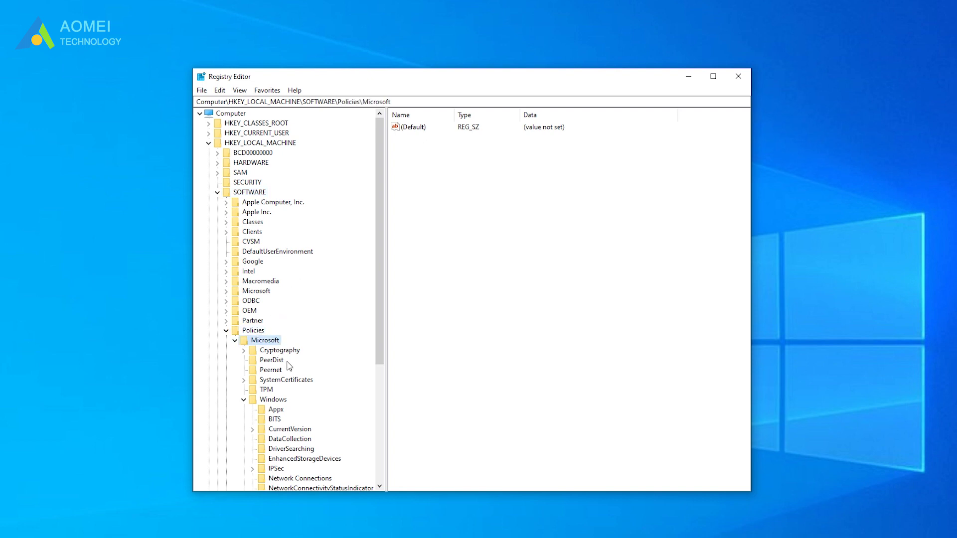
click(285, 405)
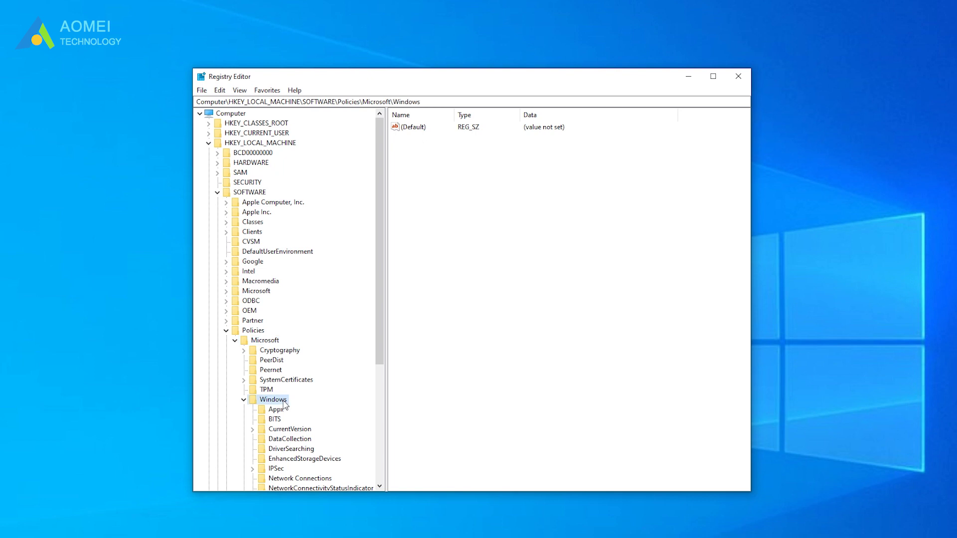
- Create a new WindowsUpdate key under the Windows key
right_click(284, 405)
mouse_move(309, 419)
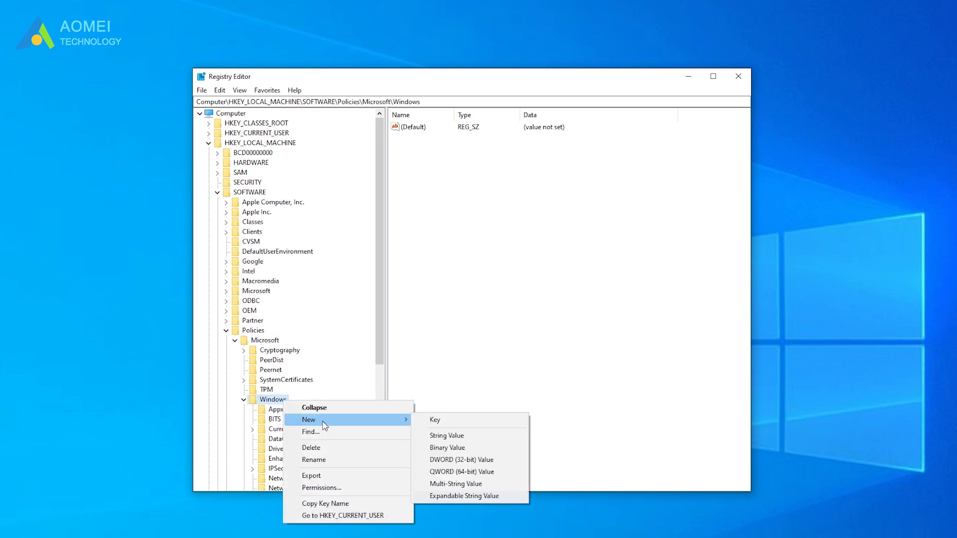
click(438, 423)
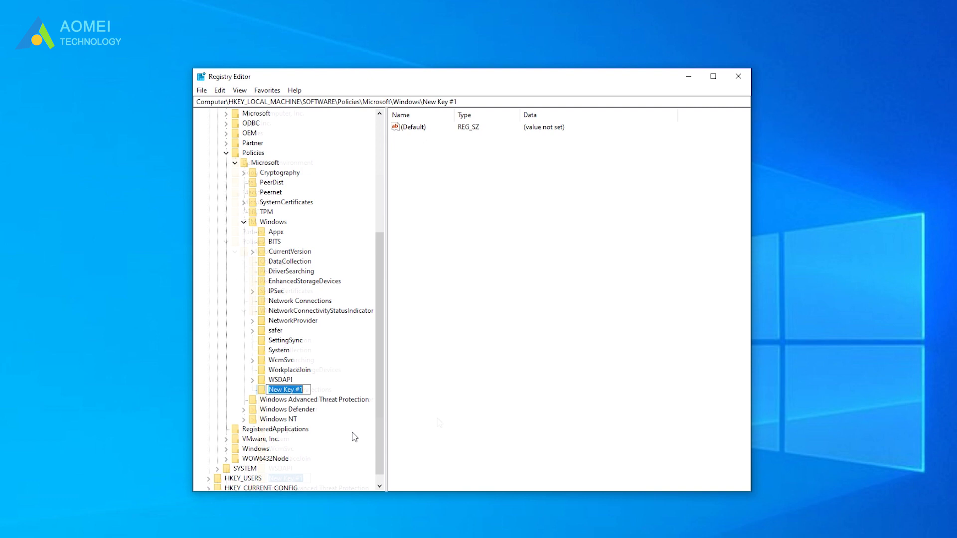
text(WindowsUpdate)
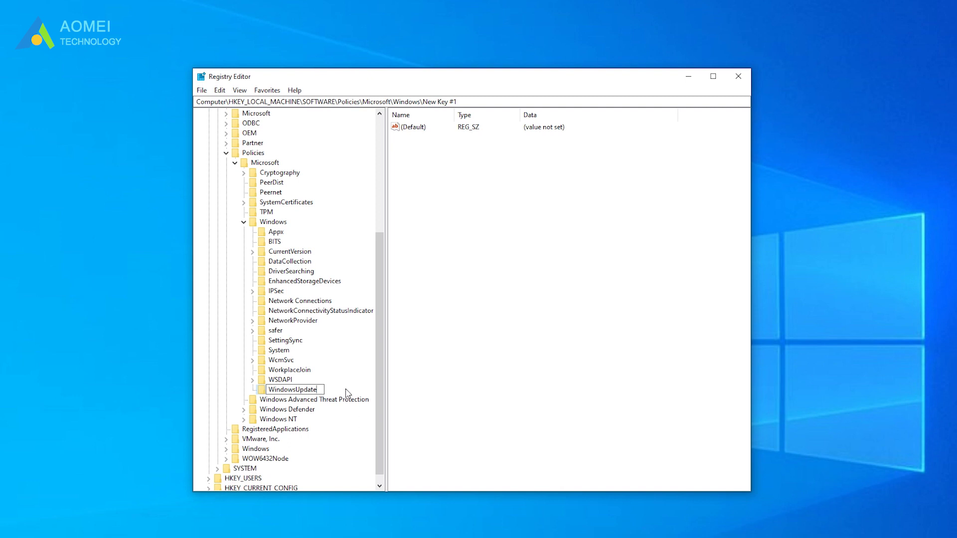
click(346, 391)
- Create an AU subkey inside WindowsUpdate
right_click(308, 391)
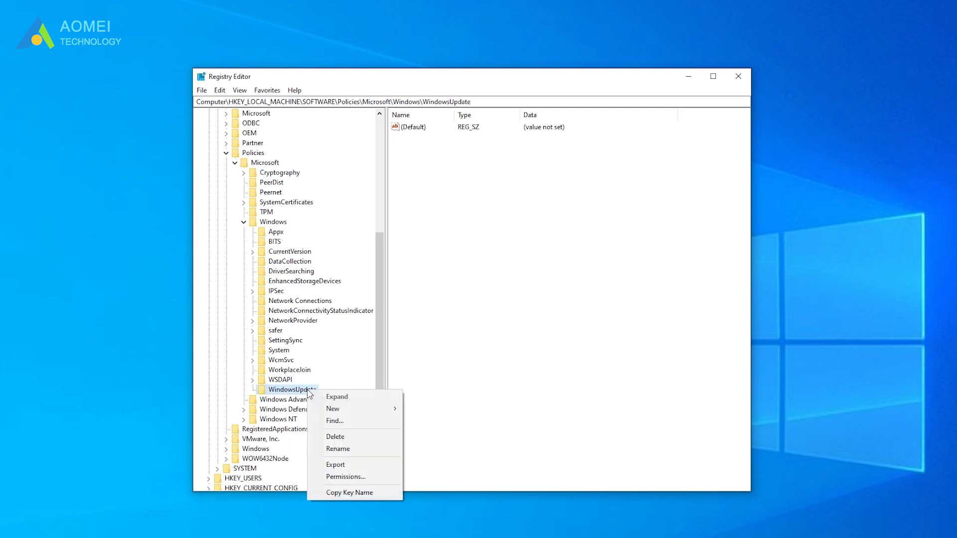
mouse_move(351, 409)
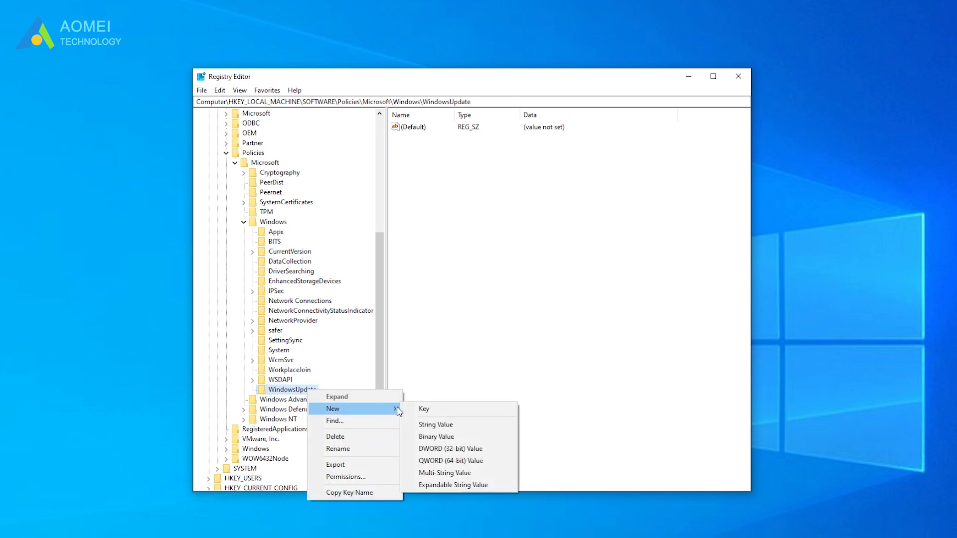
click(425, 411)
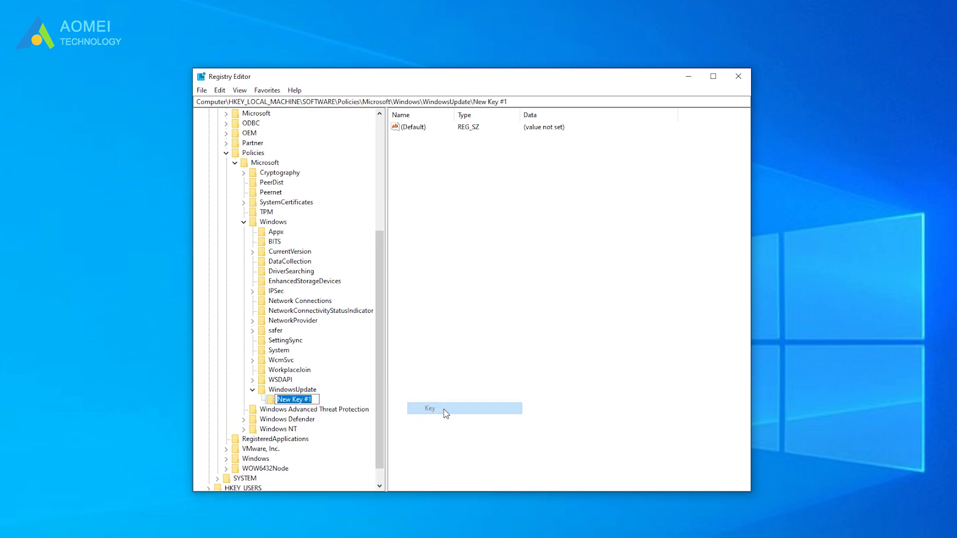
text(AU)
key(Return)
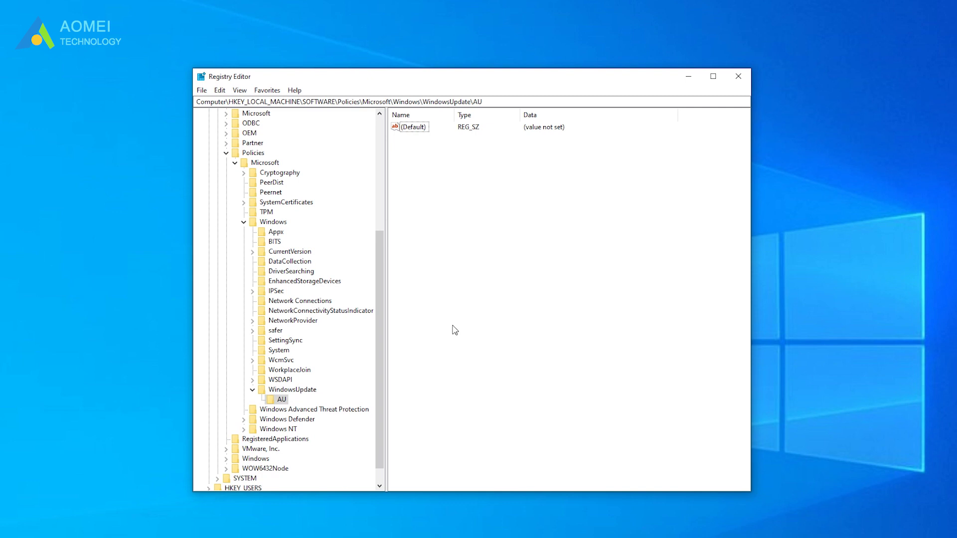
- Add a 32-bit DWORD value named NoAutoUpdate to the AU key
right_click(452, 329)
mouse_move(480, 332)
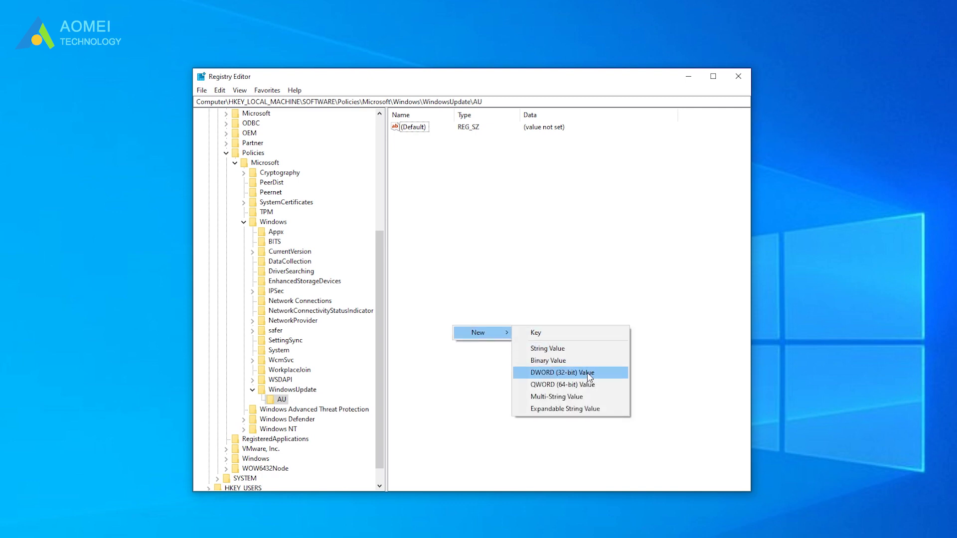
click(615, 375)
text(N)
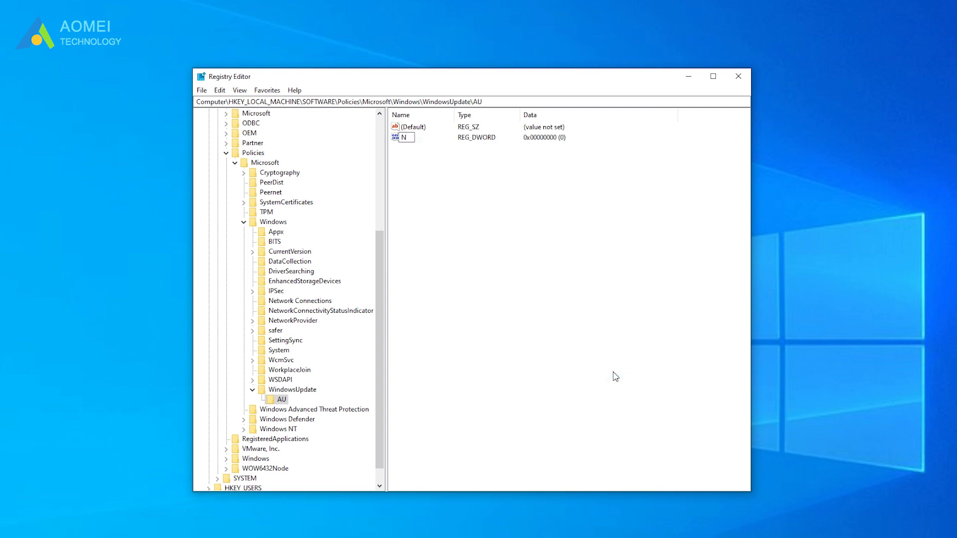
text(oAutoUpdate)
key(Return)
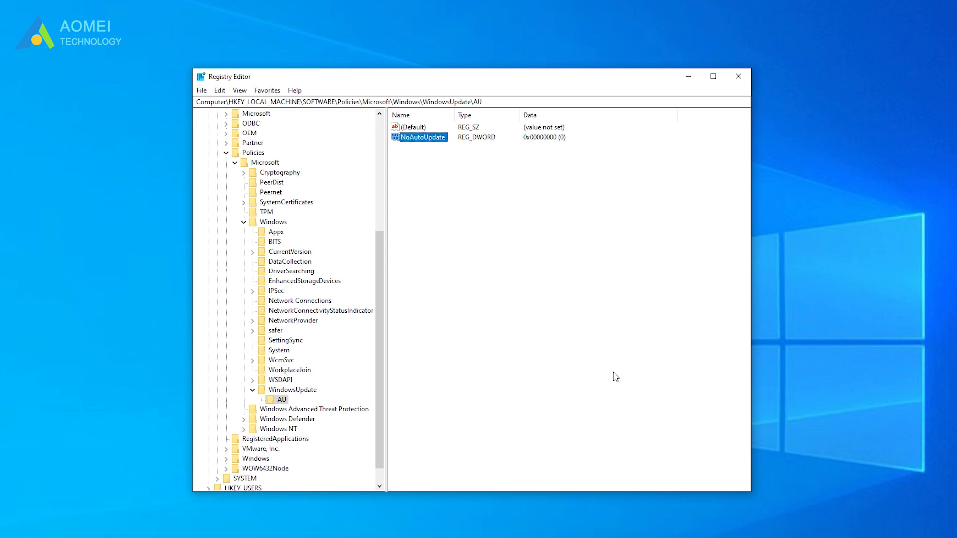
- Modify NoAutoUpdate and save its data as 1
right_click(435, 140)
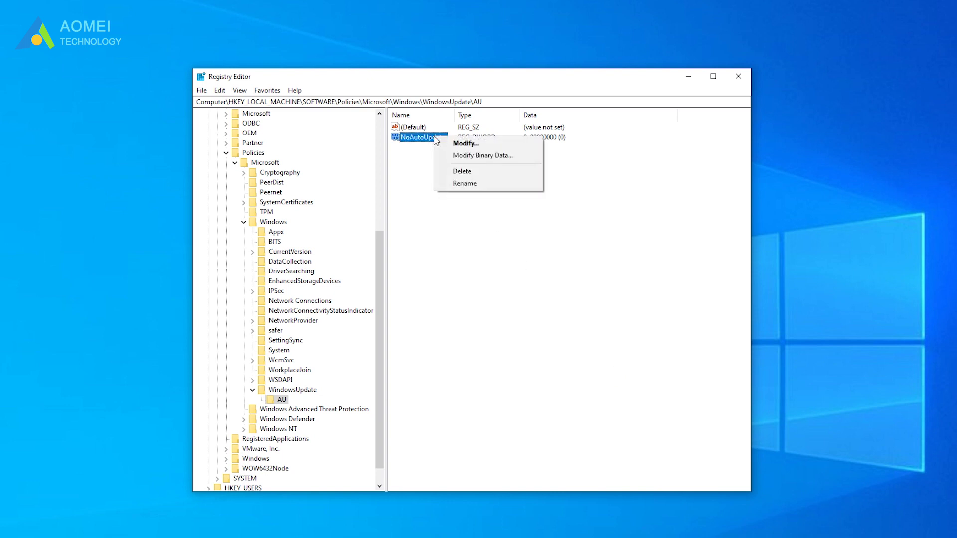
click(462, 144)
text(1)
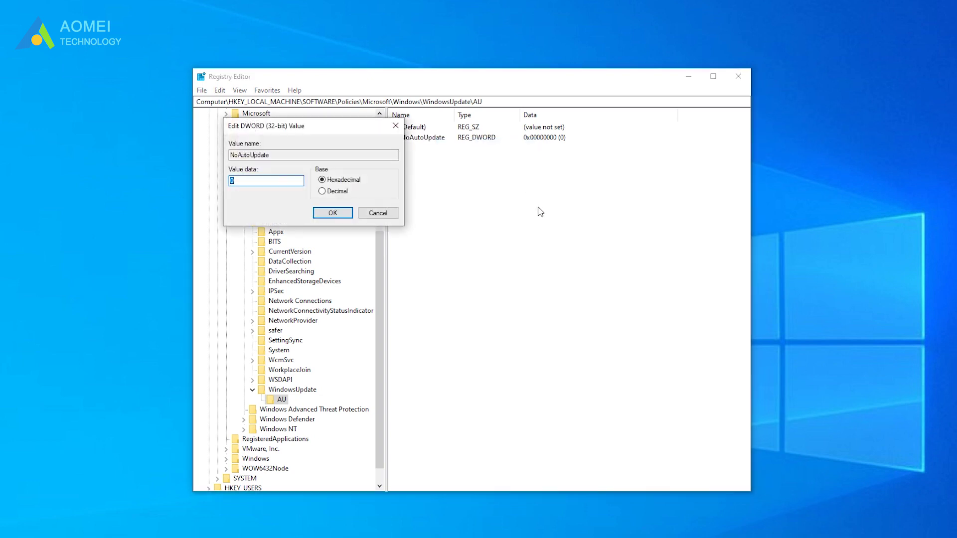
click(329, 214)
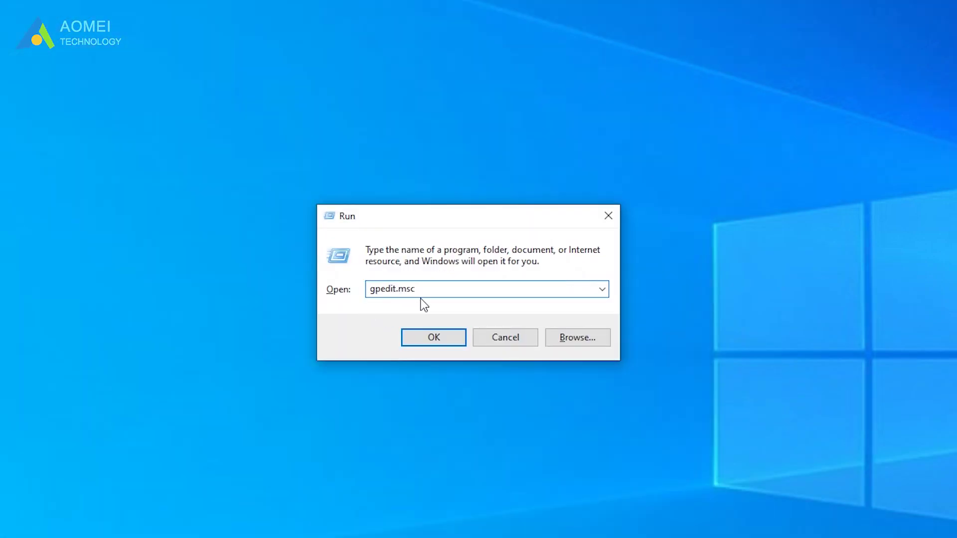
- Launch gpedit.msc and browse to Administrative Templates > Windows Components > Windows Update for Business
click(433, 347)
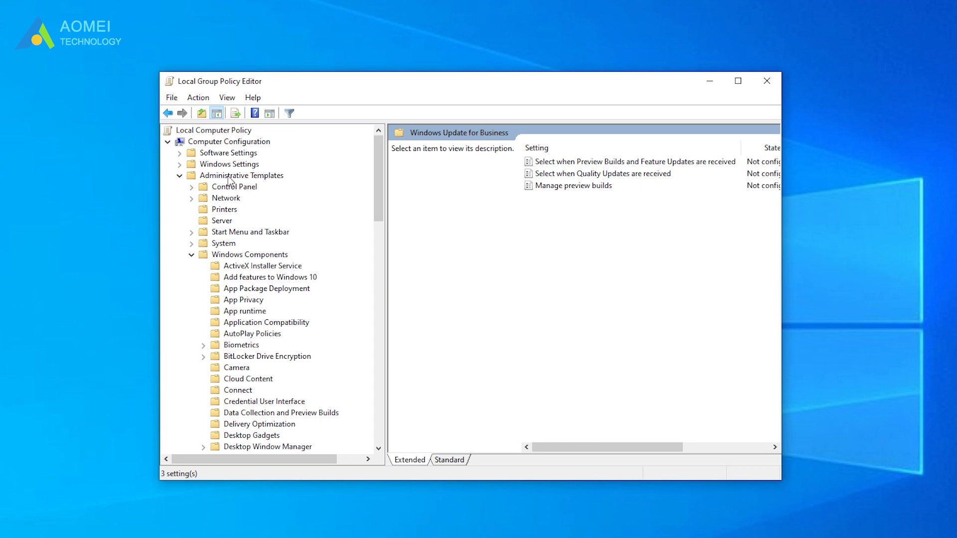
click(203, 180)
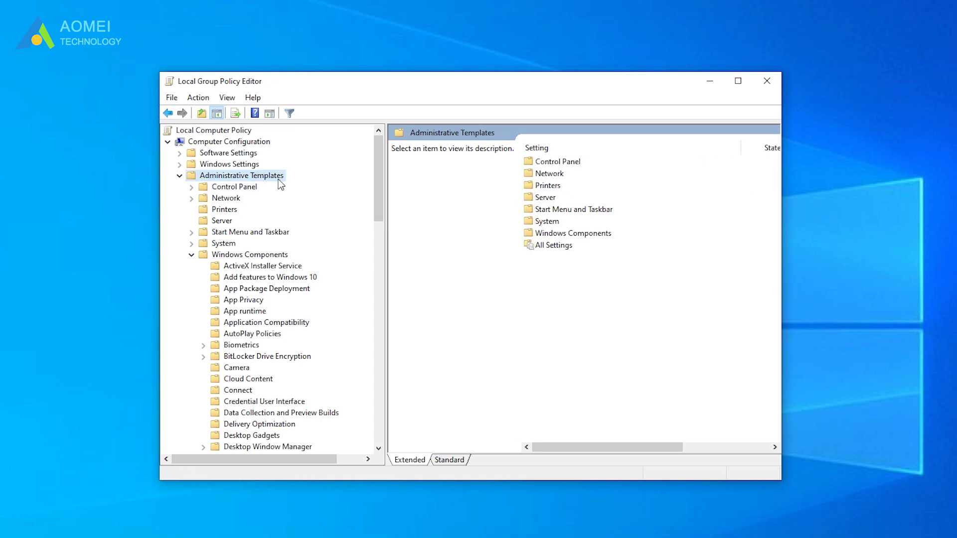
click(216, 257)
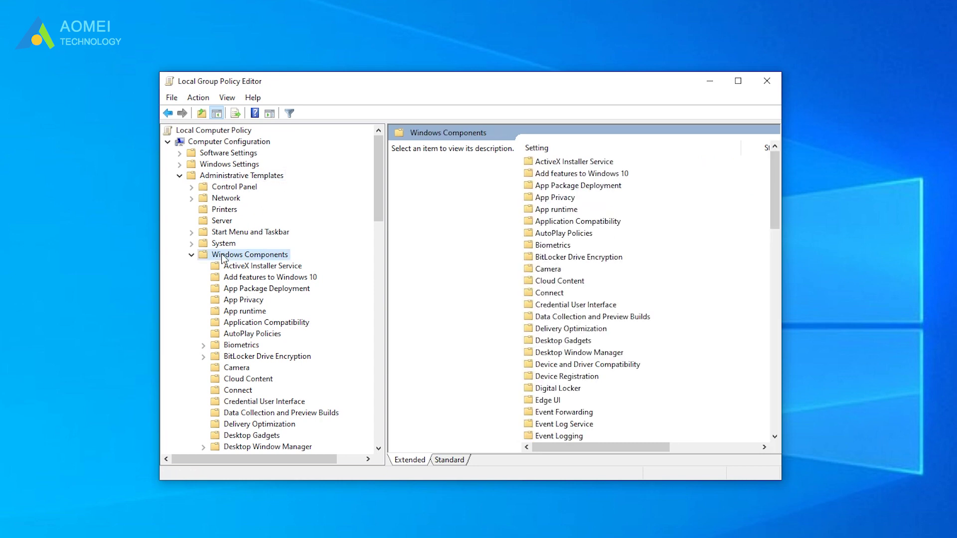
scroll(322, 284, down, 4)
scroll(324, 288, down, 6)
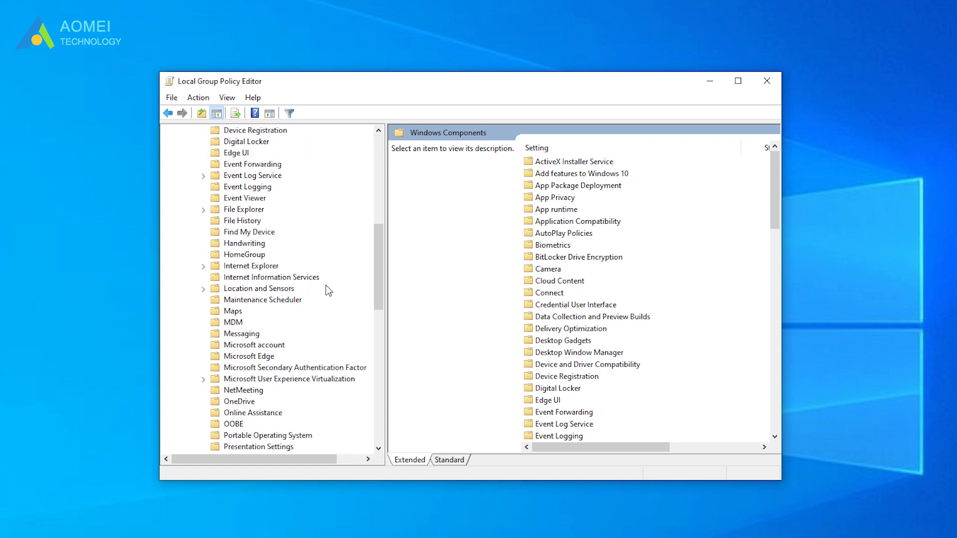
scroll(324, 287, down, 4)
scroll(324, 288, down, 8)
scroll(324, 288, down, 2)
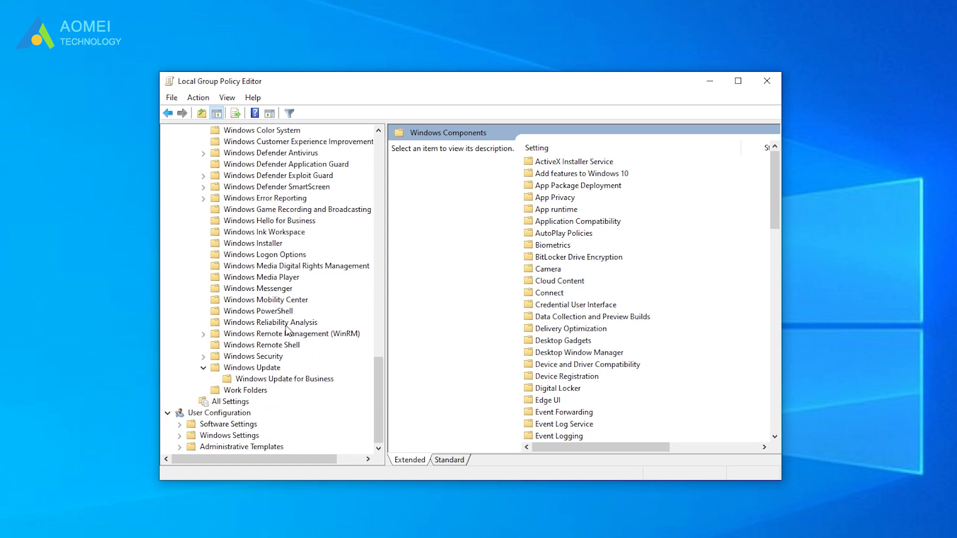
click(228, 369)
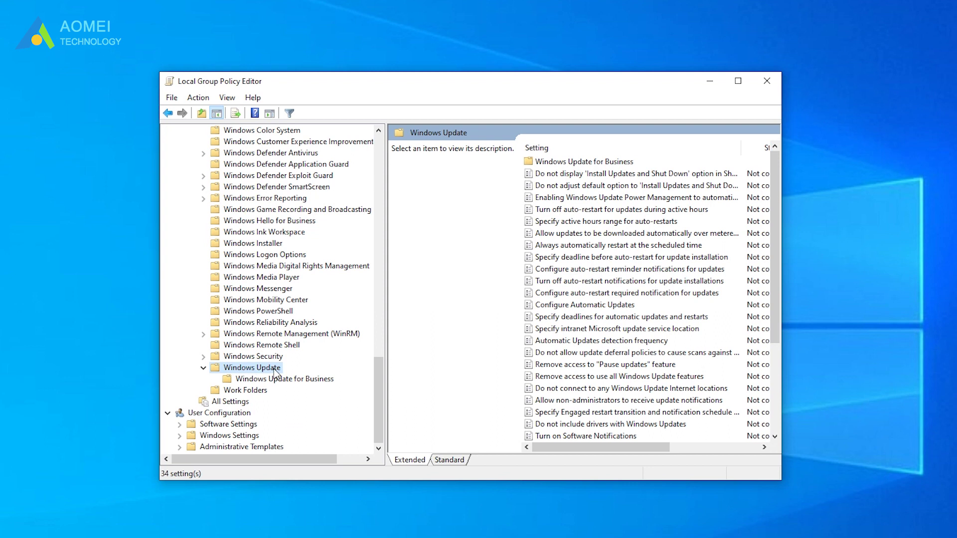
click(242, 383)
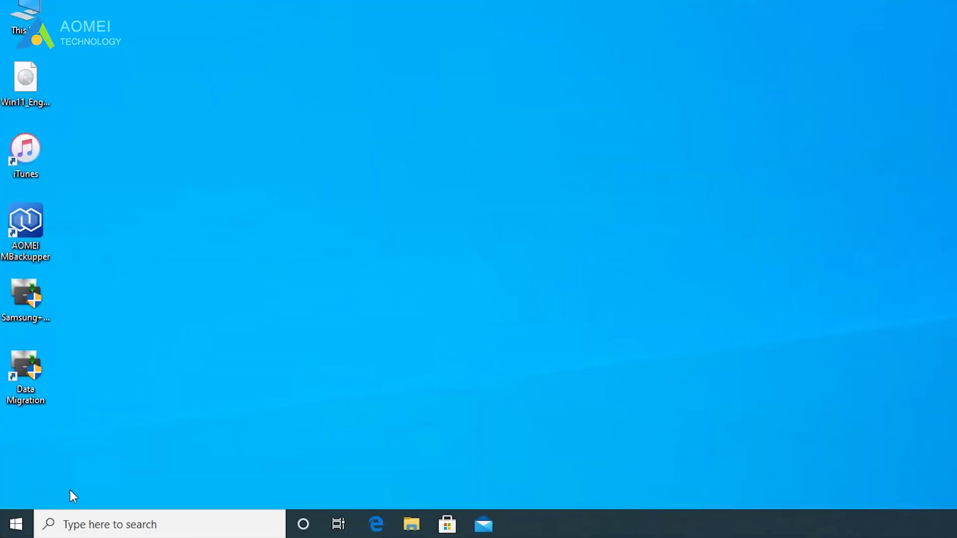
- Open Settings from Start and go to Update & Security's Windows Update page
click(25, 528)
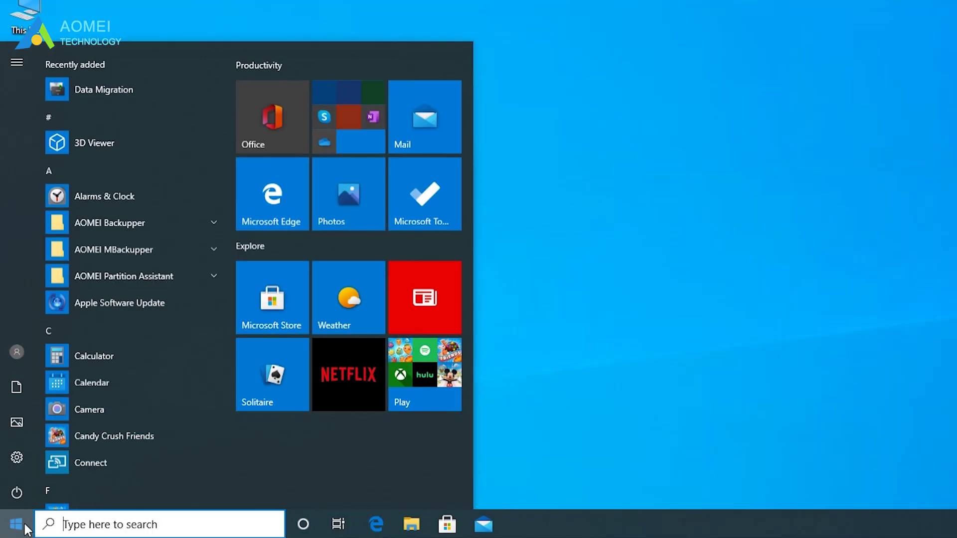
click(16, 457)
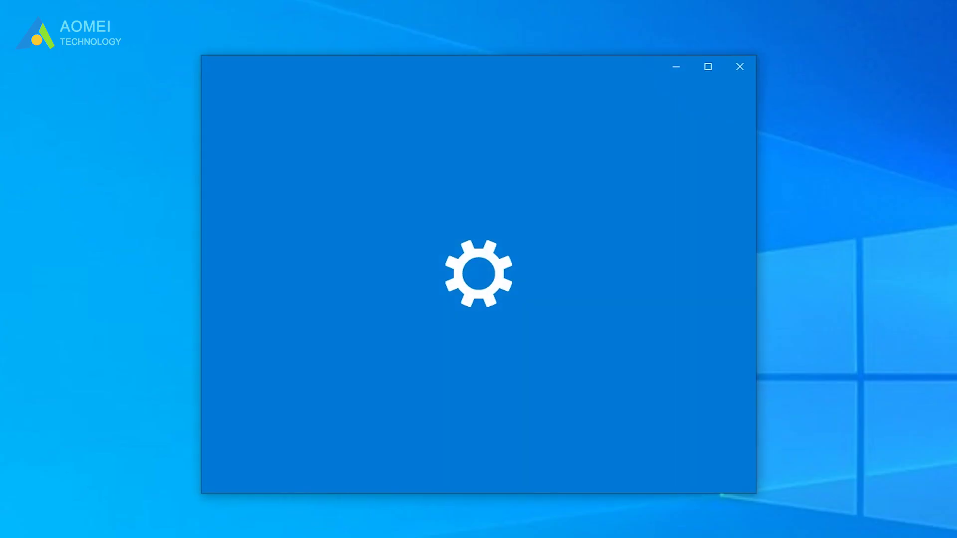
scroll(710, 433, down, 3)
scroll(710, 434, down, 2)
scroll(710, 433, down, 2)
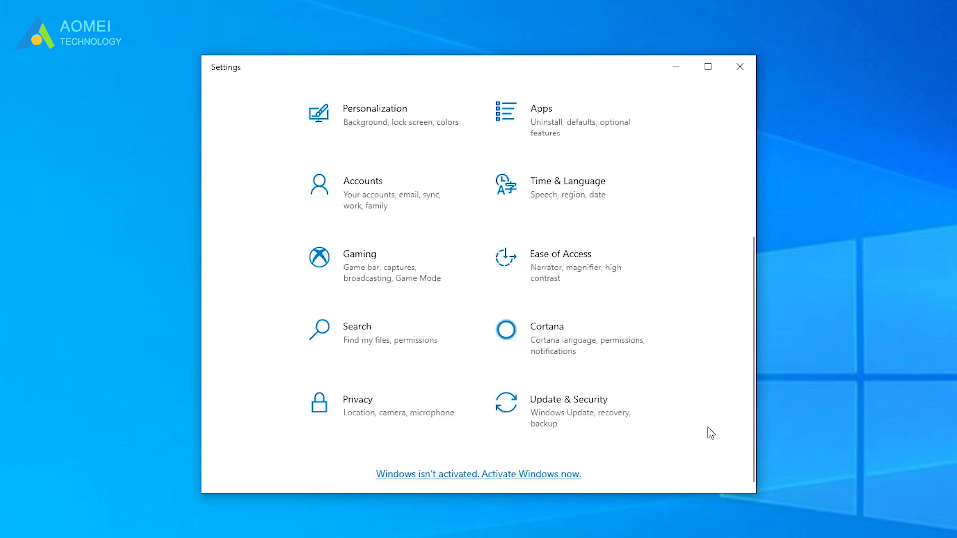
click(577, 406)
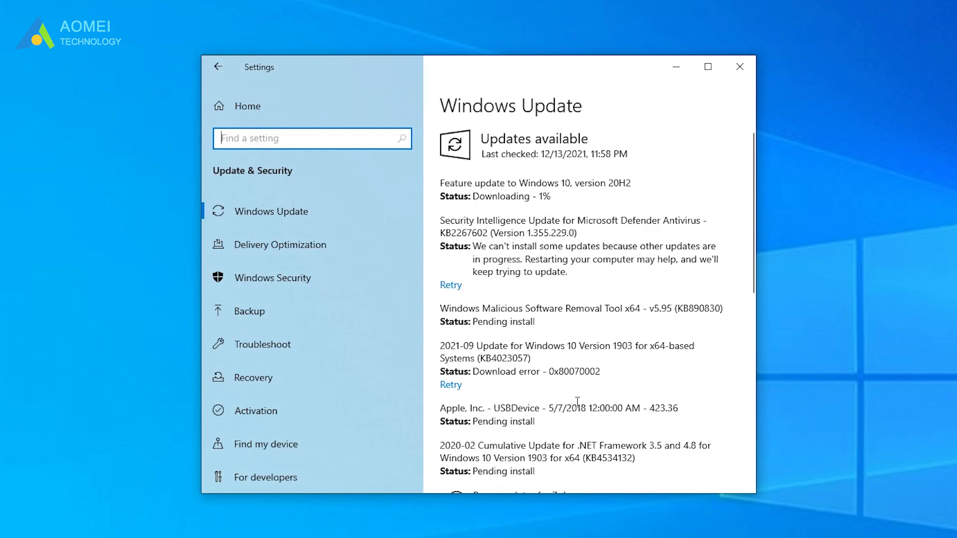
scroll(577, 402, down, 2)
scroll(578, 399, down, 2)
scroll(576, 464, down, 1)
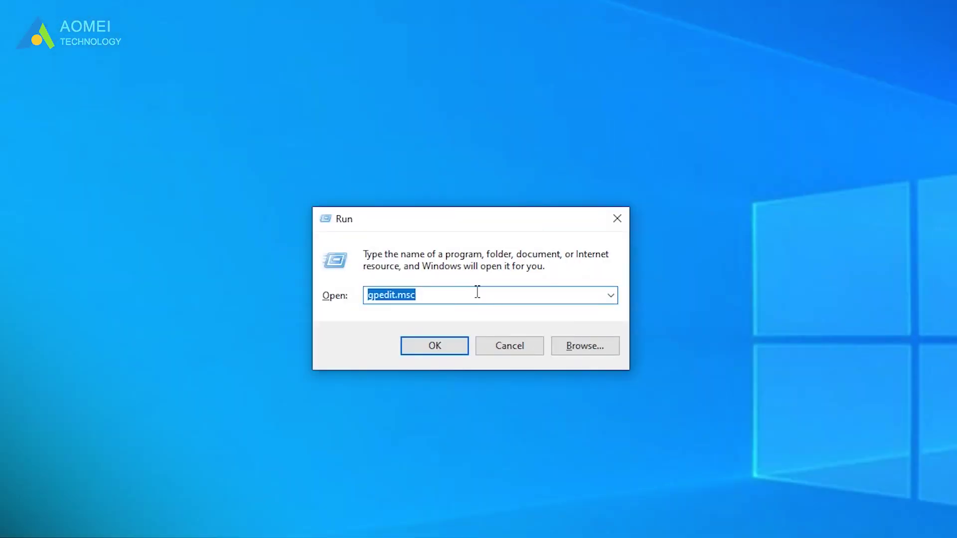
- Run services.msc and select the Windows Update service
click(477, 292)
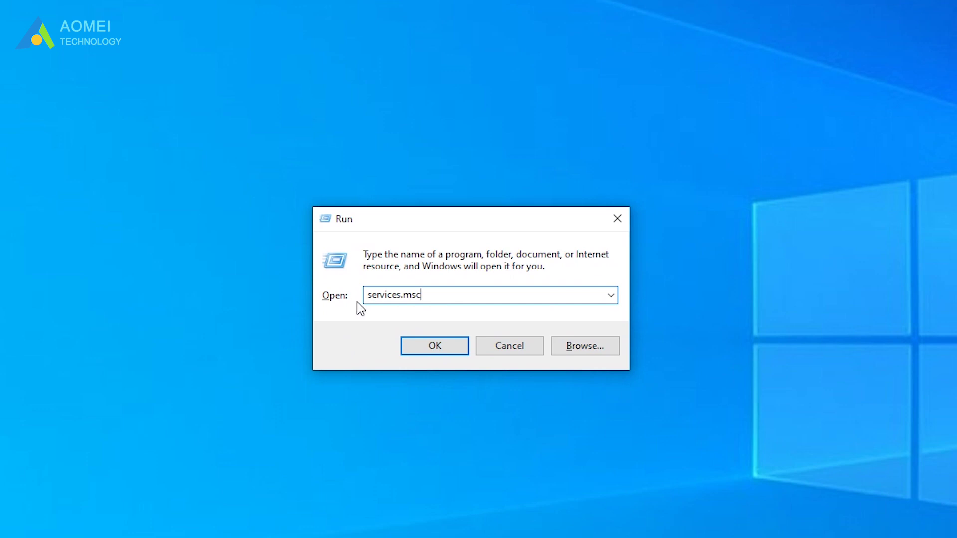
click(429, 346)
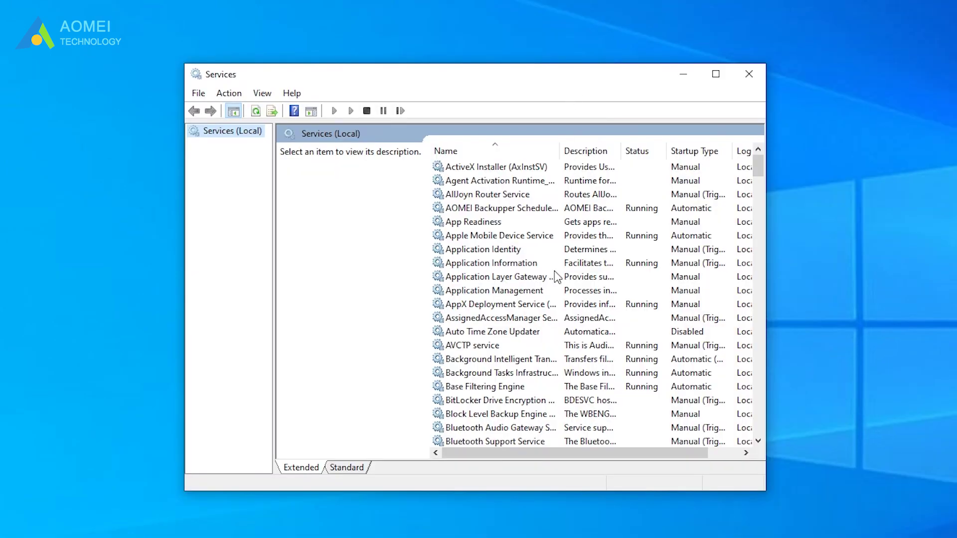
scroll(565, 355, down, 1)
scroll(564, 355, down, 4)
scroll(565, 354, down, 5)
scroll(566, 360, down, 8)
scroll(566, 361, down, 6)
scroll(566, 361, down, 4)
scroll(565, 361, down, 5)
scroll(566, 360, down, 8)
scroll(565, 360, down, 4)
scroll(566, 360, down, 4)
scroll(566, 360, down, 4)
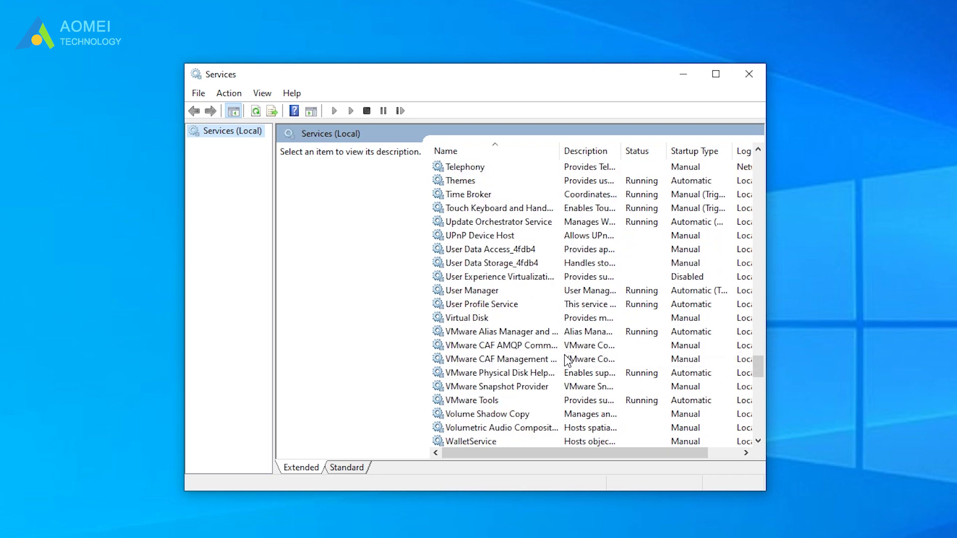
scroll(566, 360, down, 1)
scroll(566, 360, down, 4)
scroll(566, 360, down, 4)
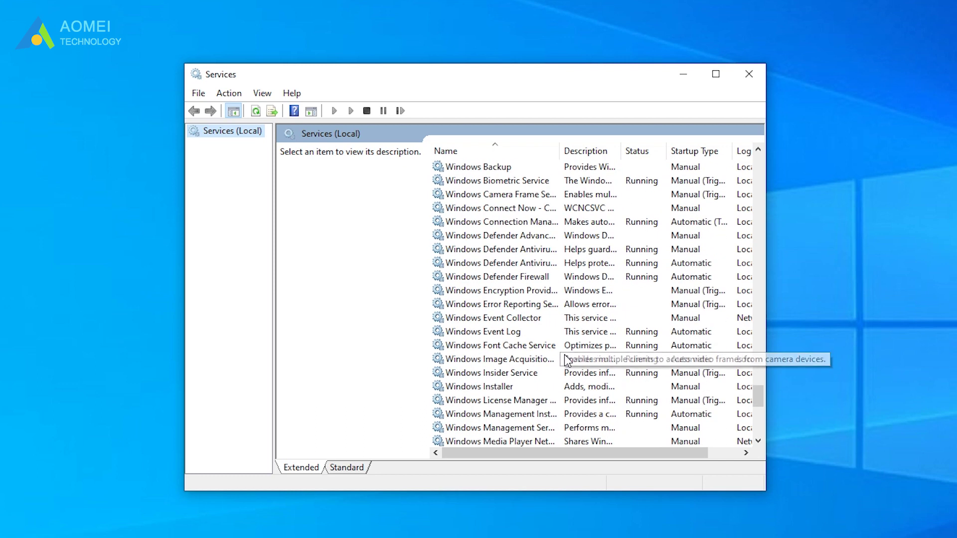
scroll(566, 360, down, 4)
scroll(566, 361, down, 3)
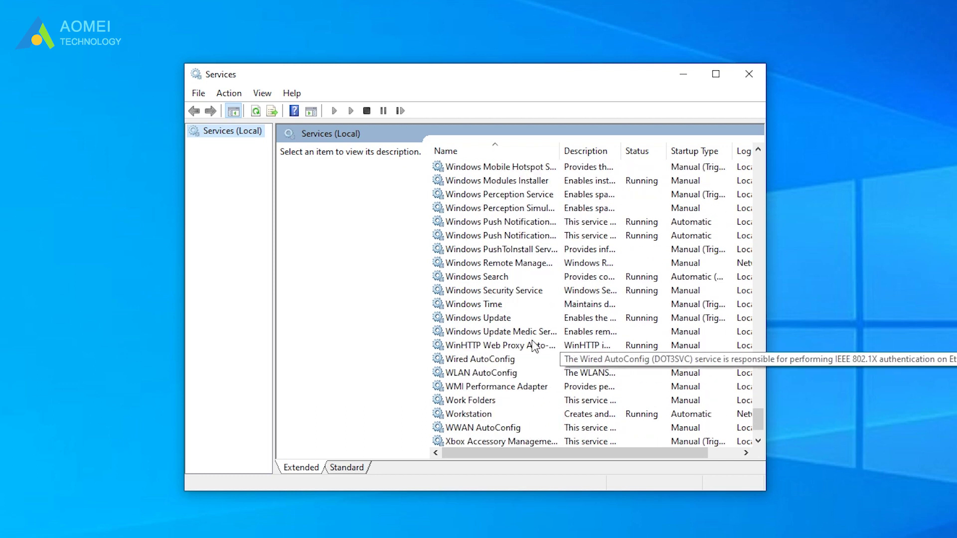
click(497, 320)
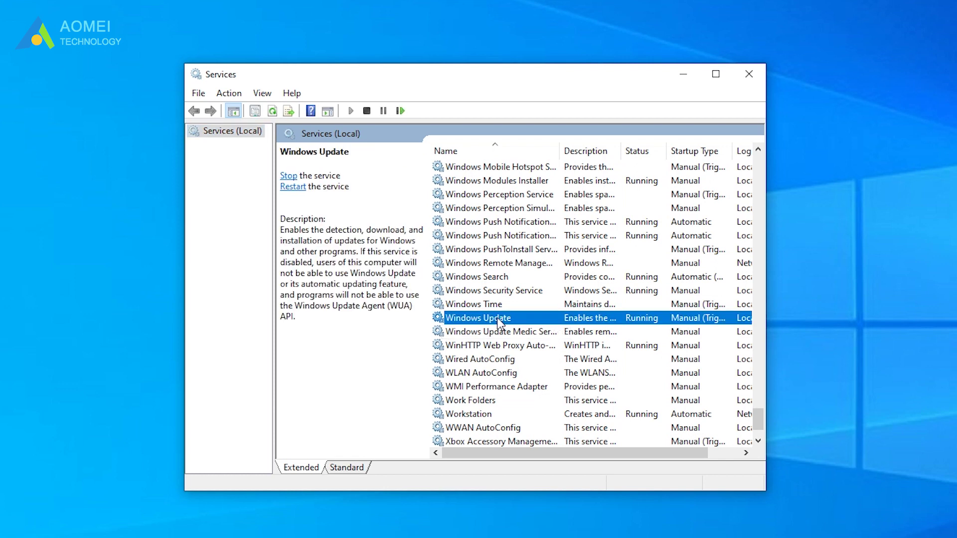
- Set the Windows Update service's startup type to Disabled and save
right_click(498, 317)
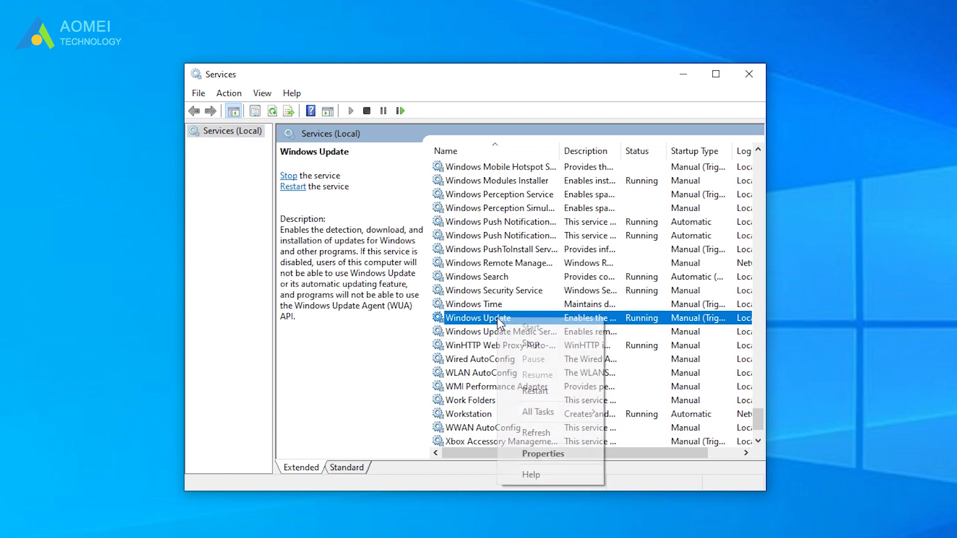
click(529, 454)
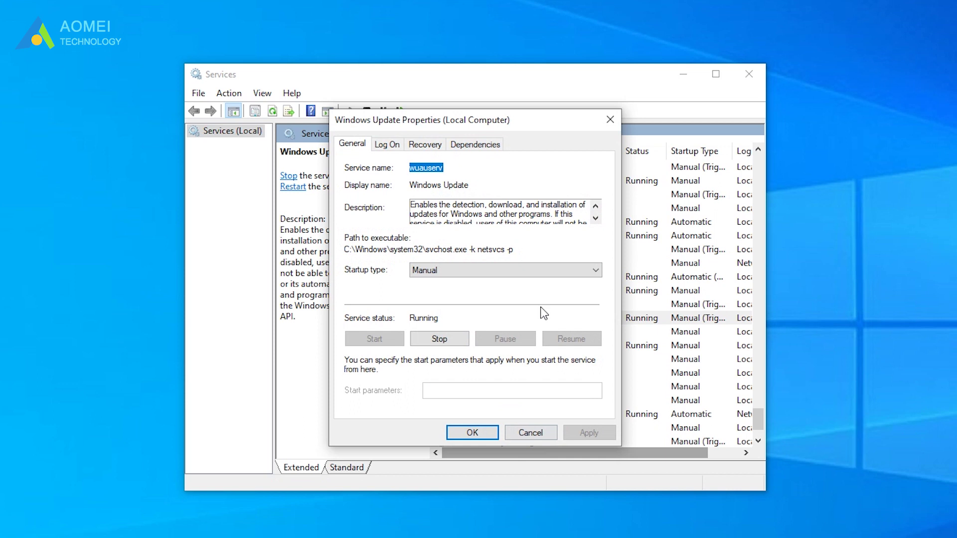
click(547, 270)
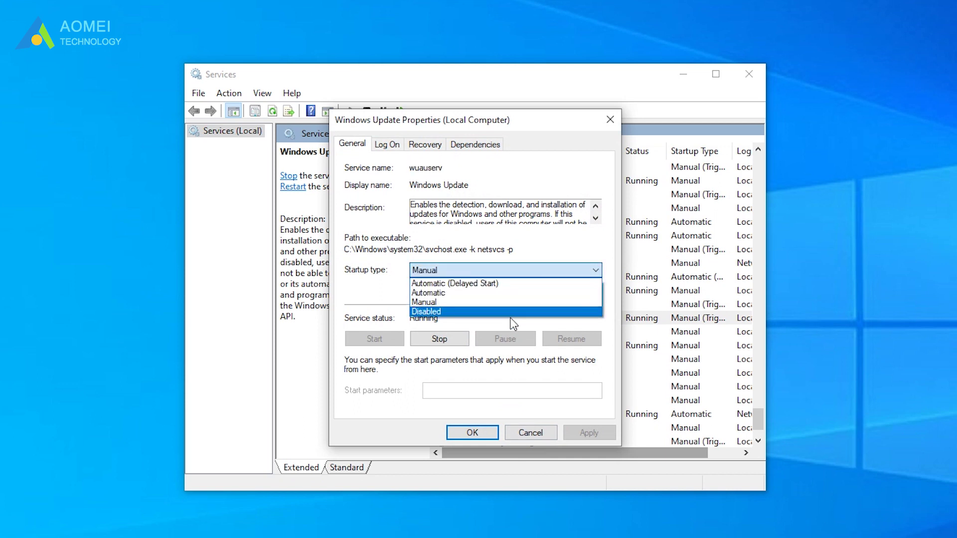
click(510, 315)
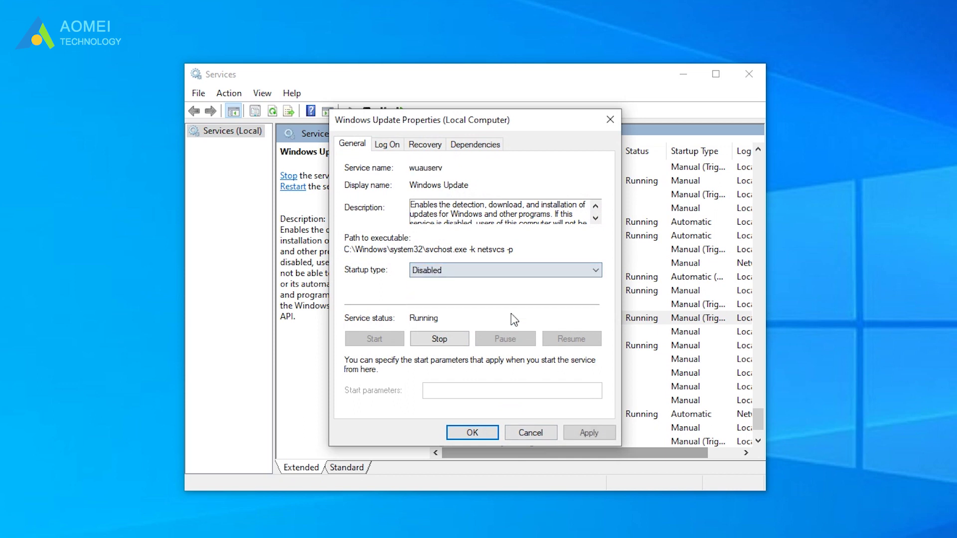
click(475, 436)
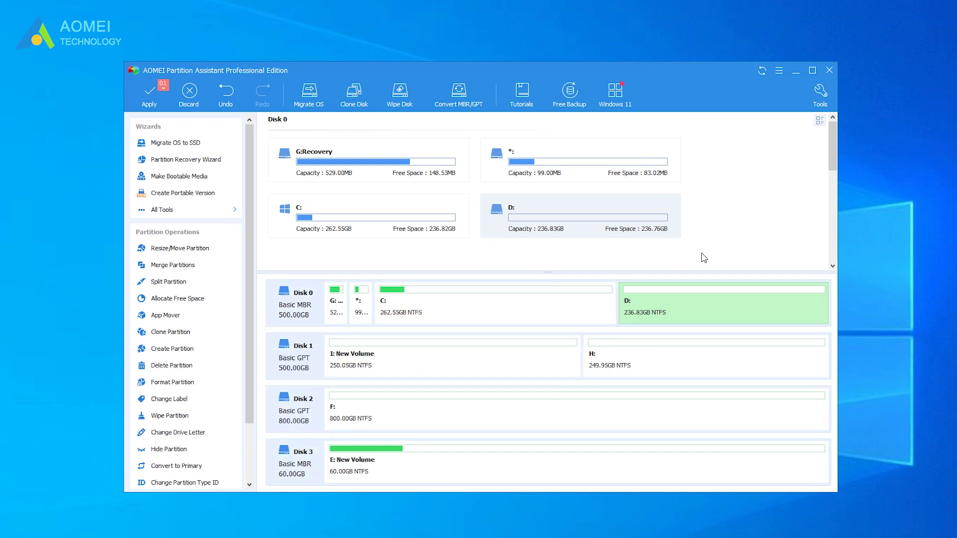
- Allocate D:'s free space to C: and apply, growing C: to 499.38GB
right_click(716, 296)
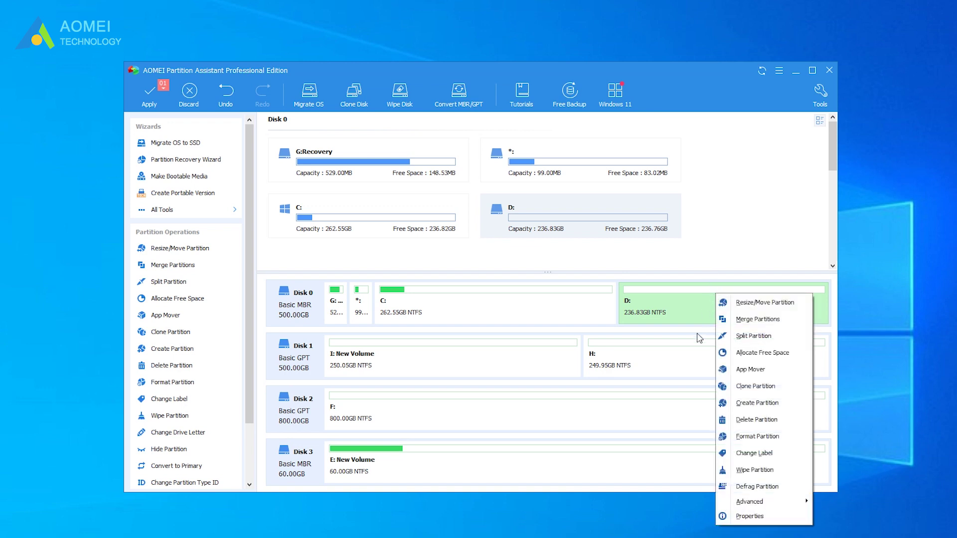
click(731, 352)
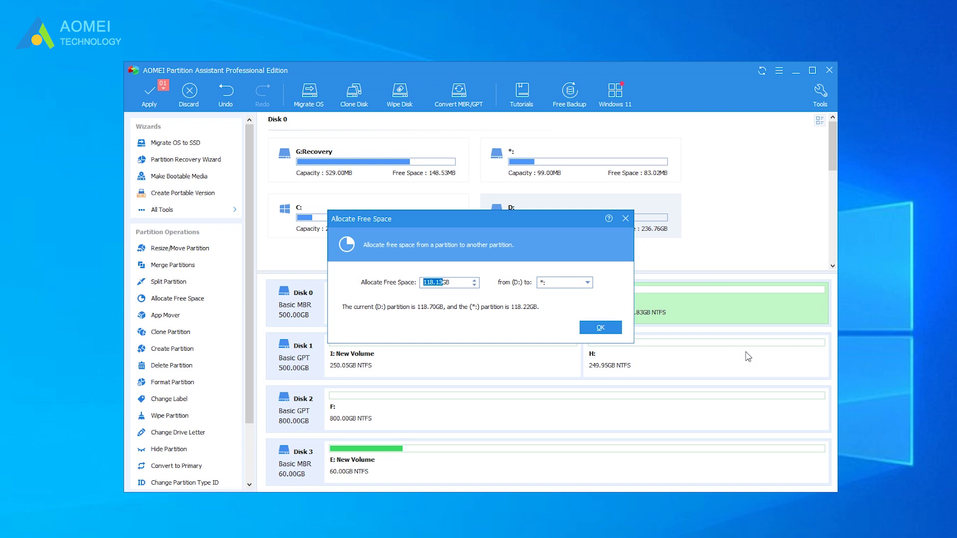
click(587, 283)
click(583, 300)
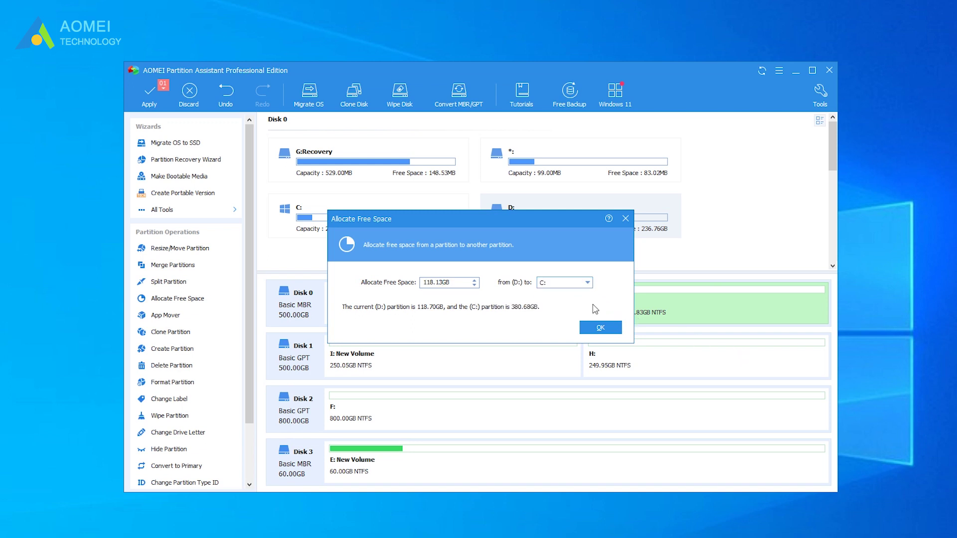
click(610, 329)
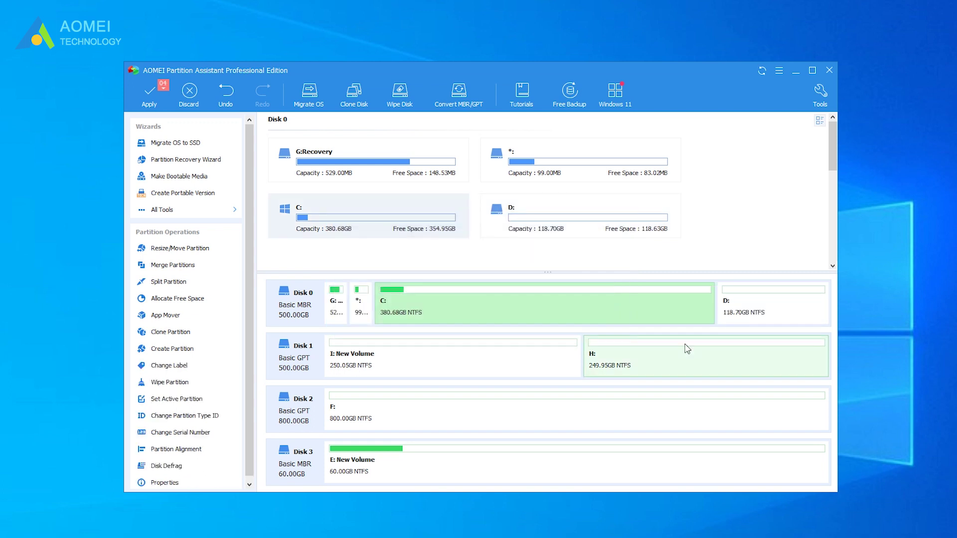
click(149, 101)
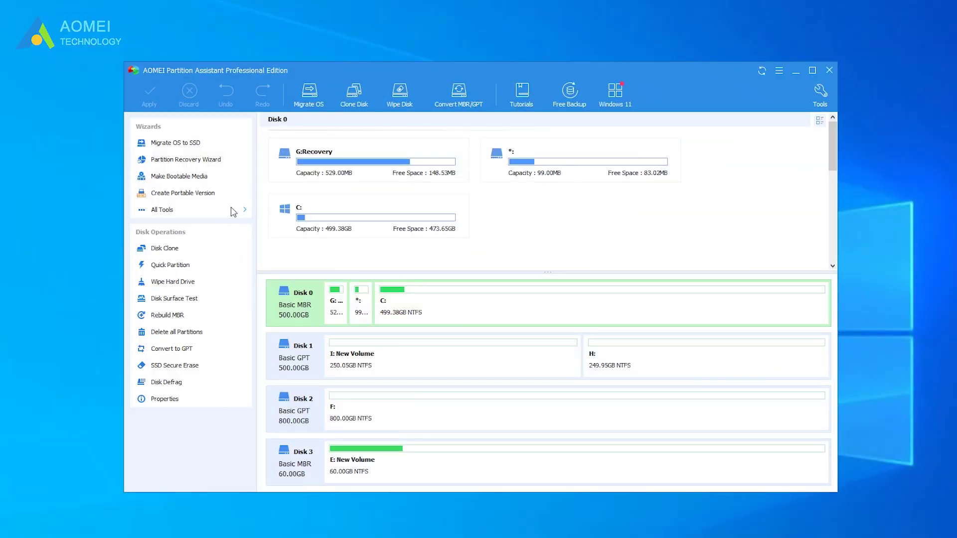
- Start App Mover from All Tools and advance to source selection
click(232, 211)
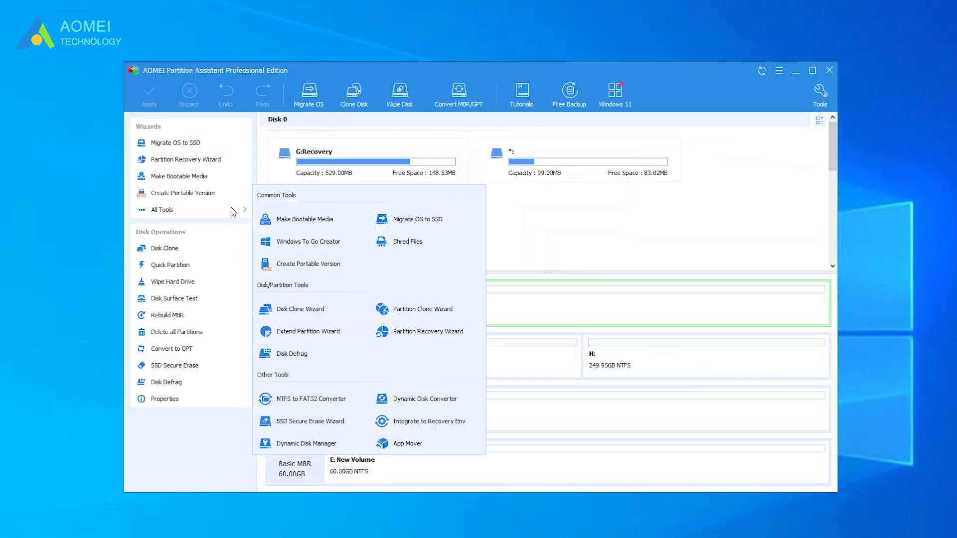
click(411, 446)
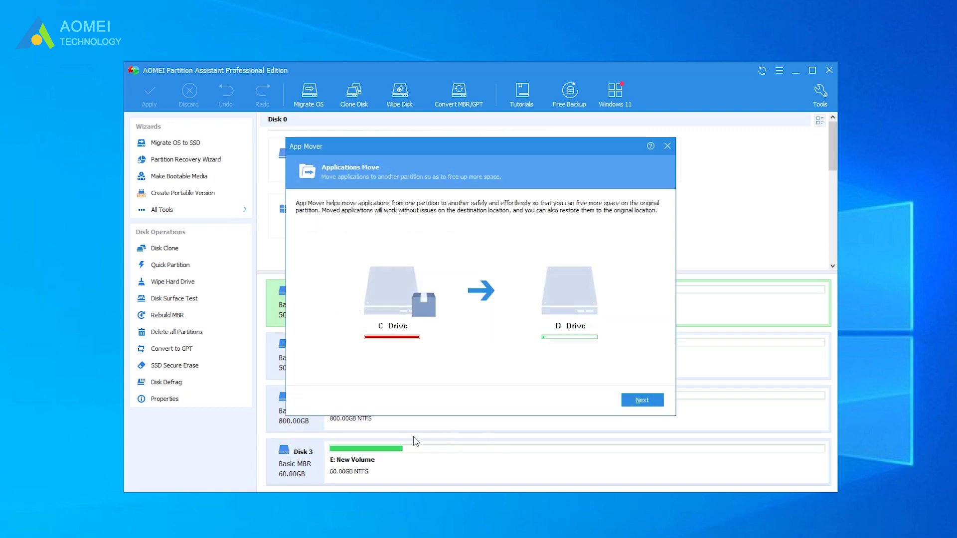
click(632, 404)
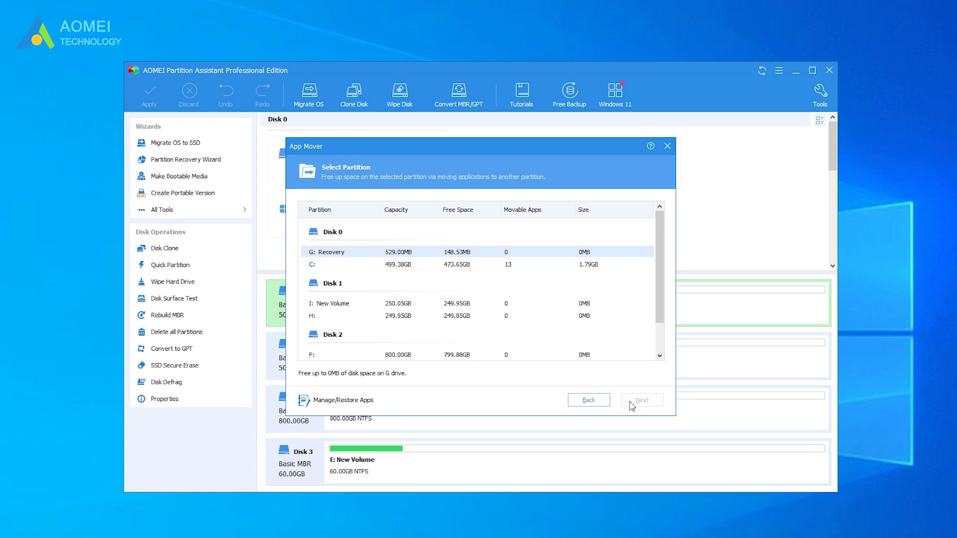
- Choose C: as source, tick iTunes and start its move to F:\
click(359, 266)
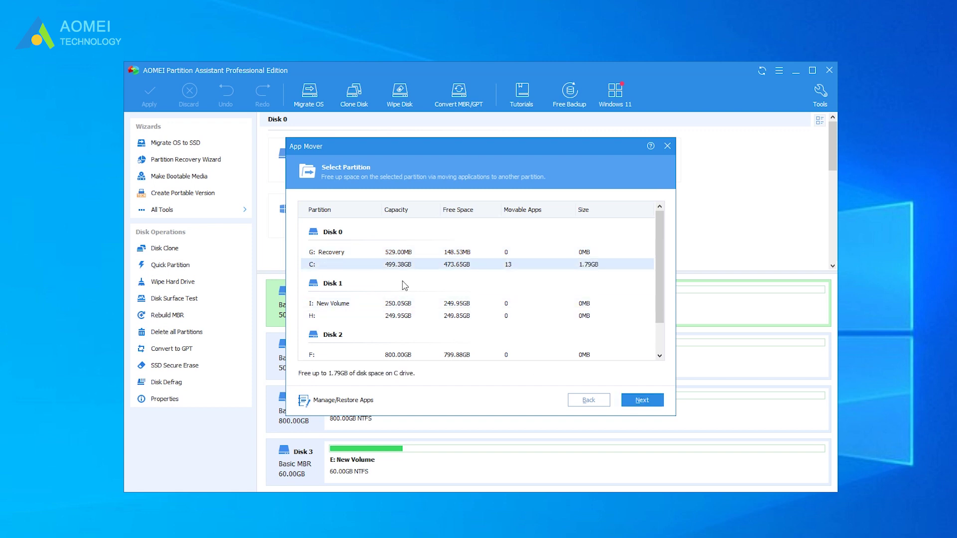
click(642, 400)
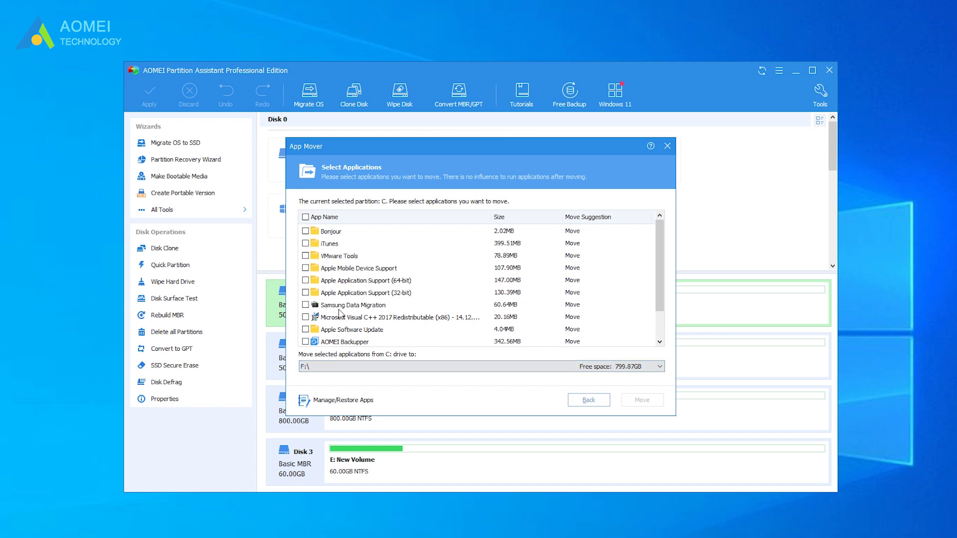
click(306, 244)
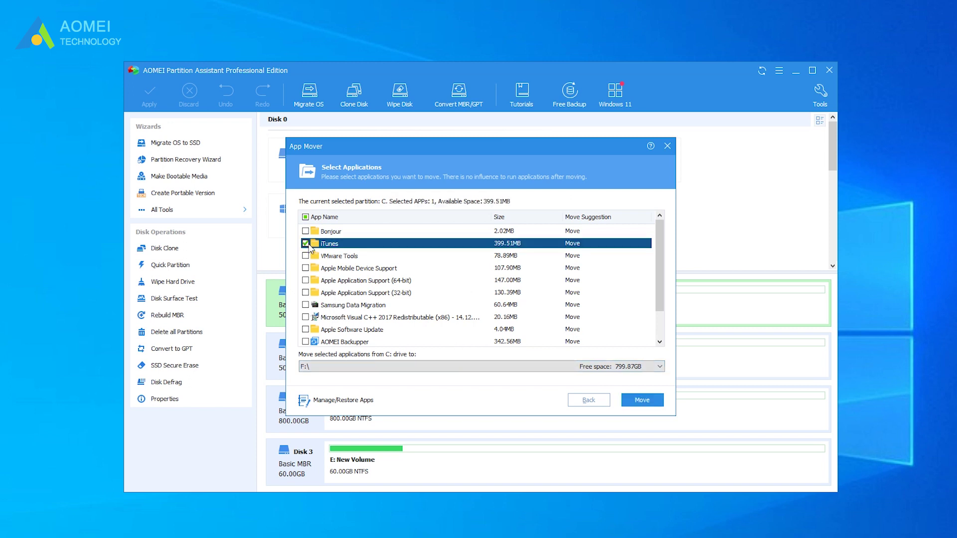
click(641, 402)
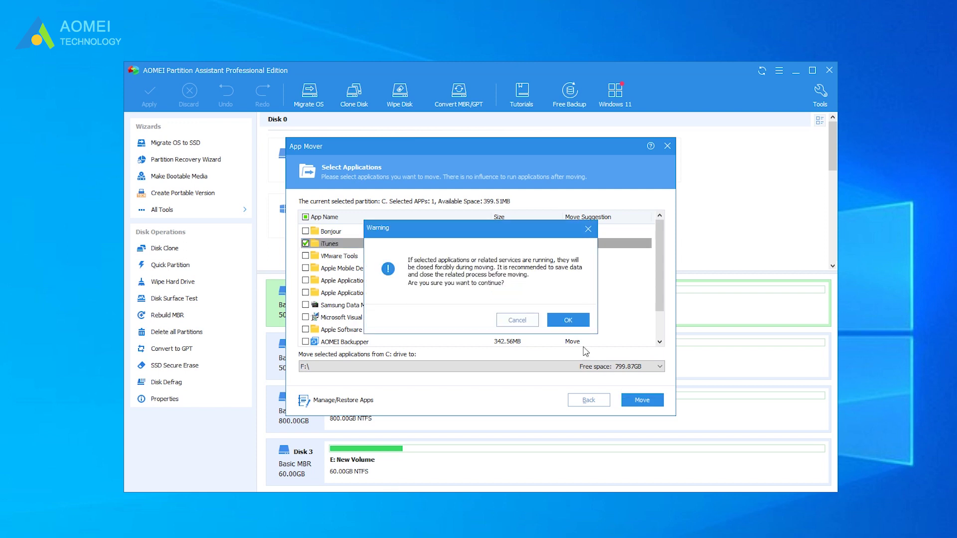